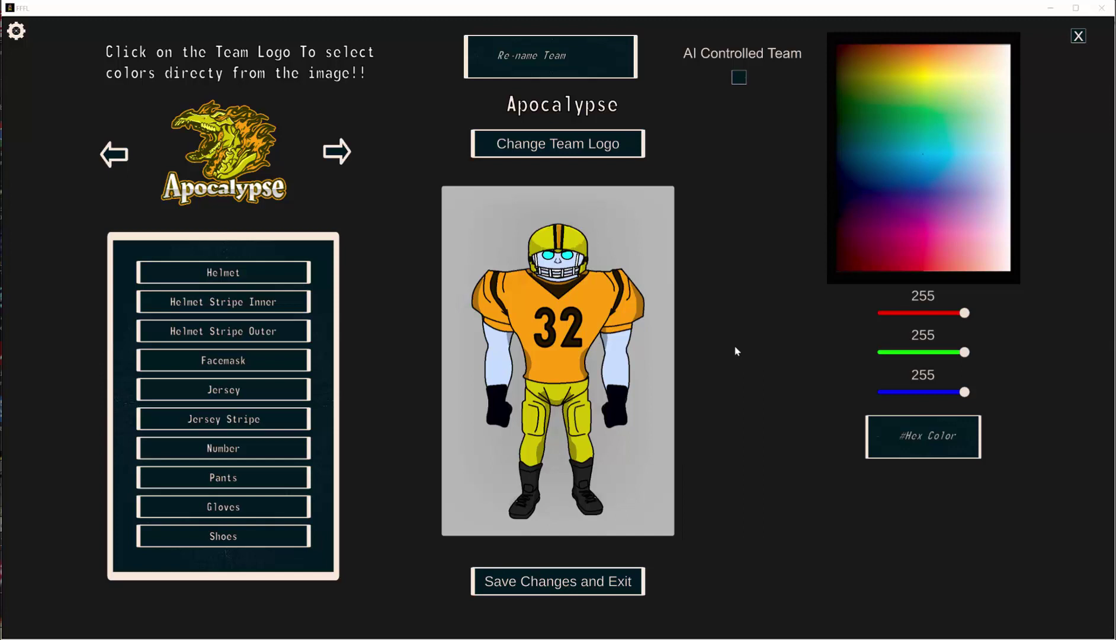
Change the Apocalypse team's logo to the Tranquility logo
left_click(550, 144)
left_click(435, 305)
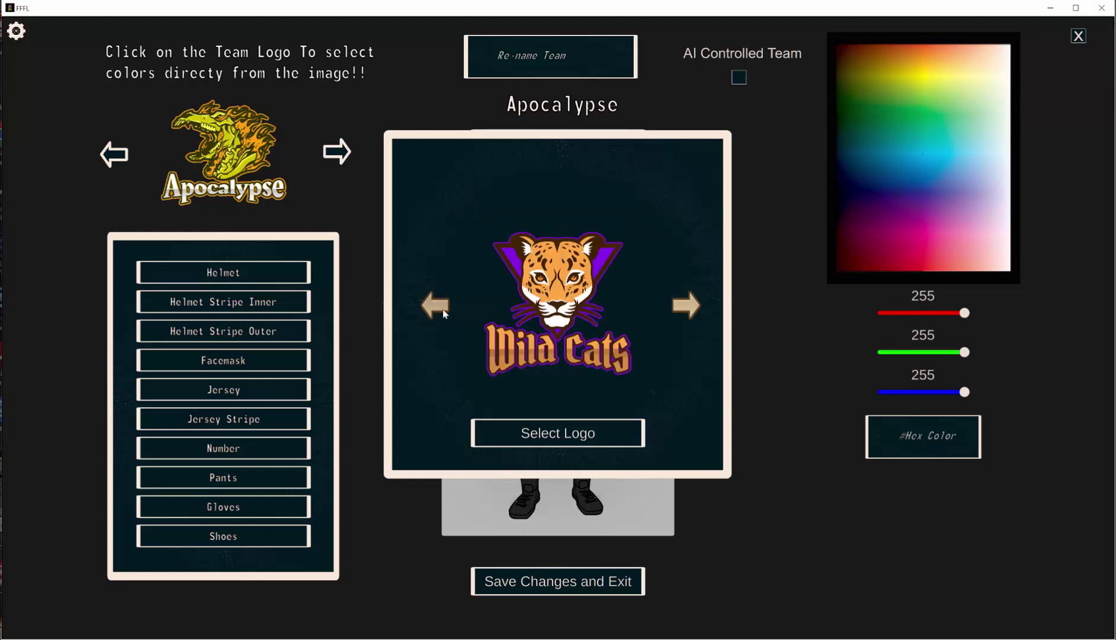
left_click(643, 444)
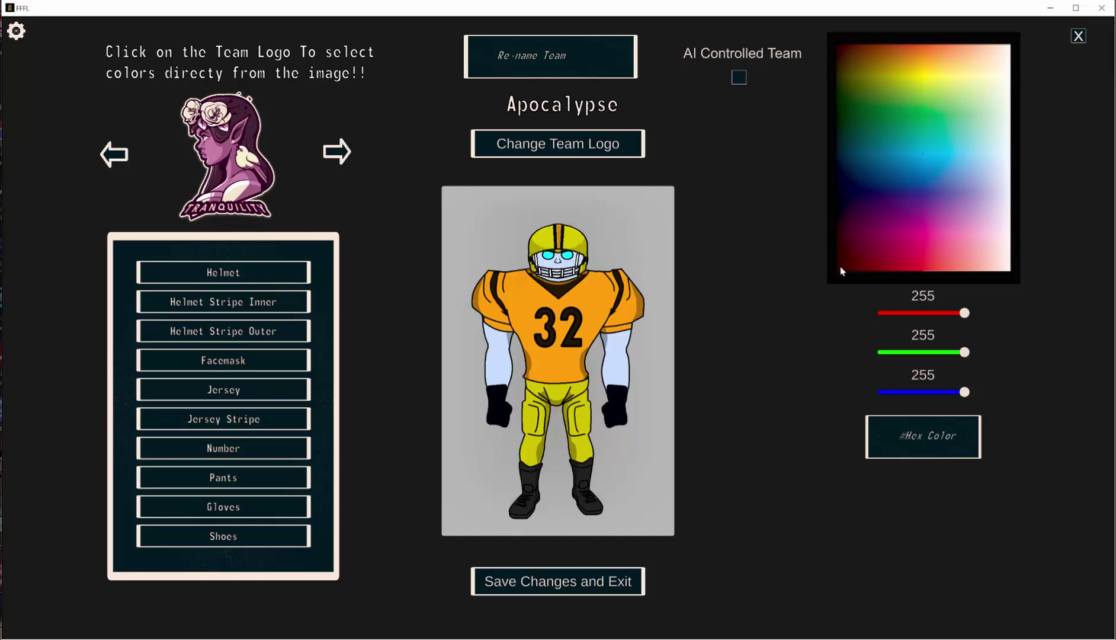
Switch to File Explorer, show hidden items in the user folder, and open AppData\LocalLow\Stout Kassel Games\FFFL
left_click(1101, 13)
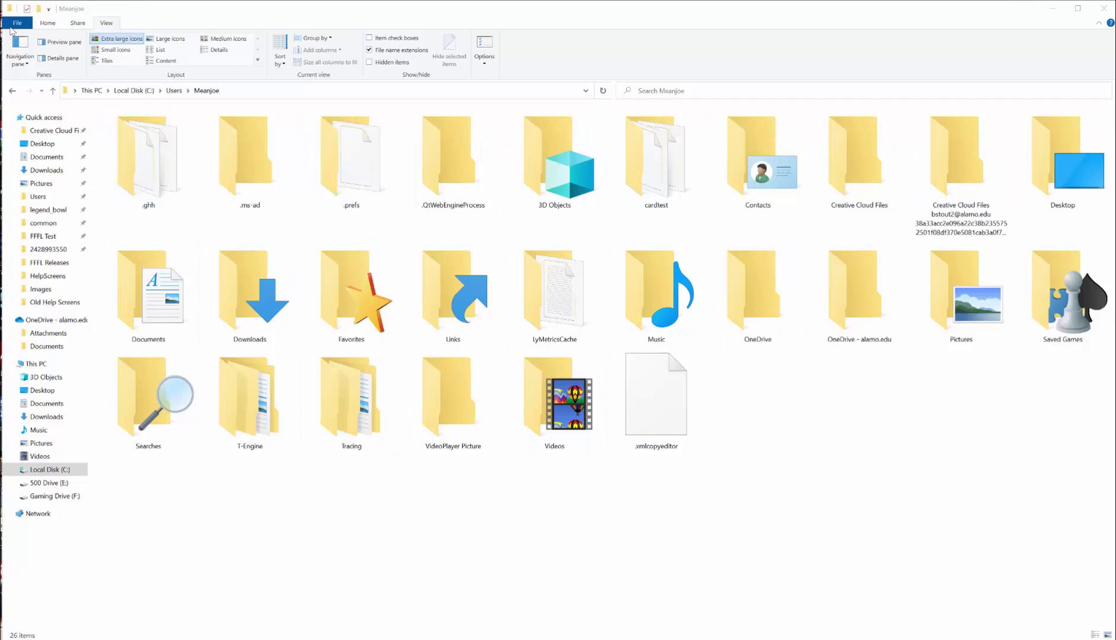
left_click(369, 62)
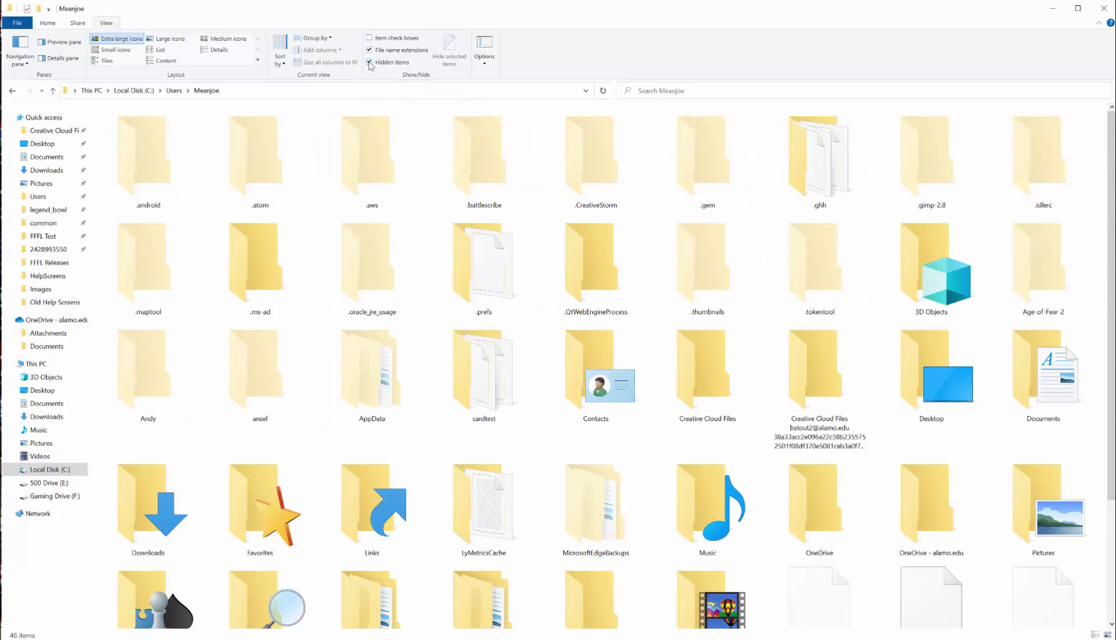
double_click(365, 382)
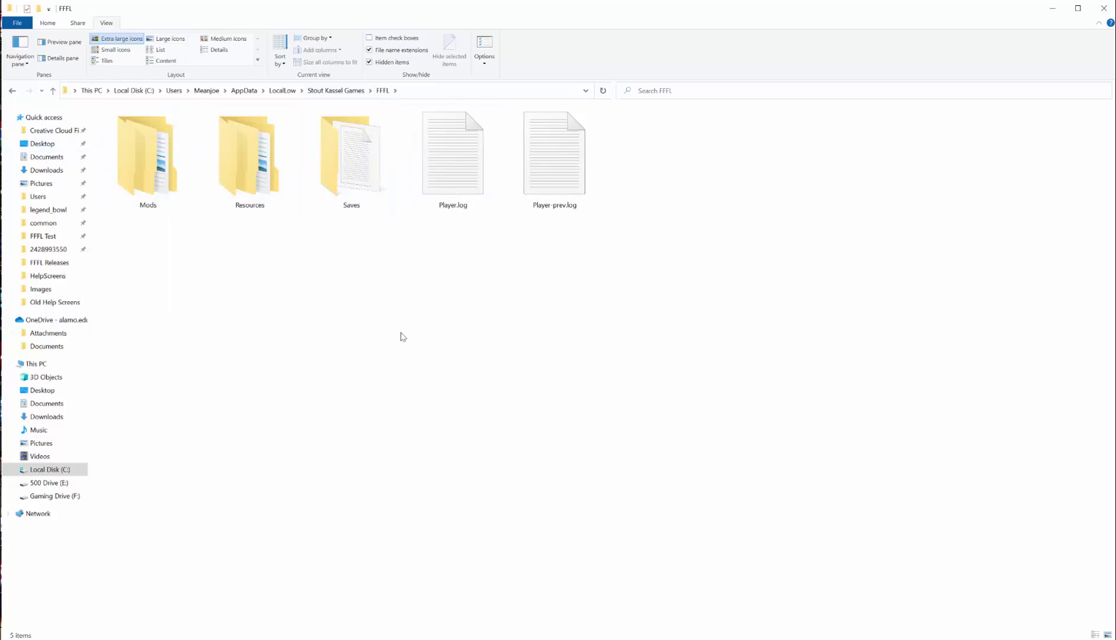
Open the Logos folder inside Mods and inspect the file details of Devils.png
double_click(143, 177)
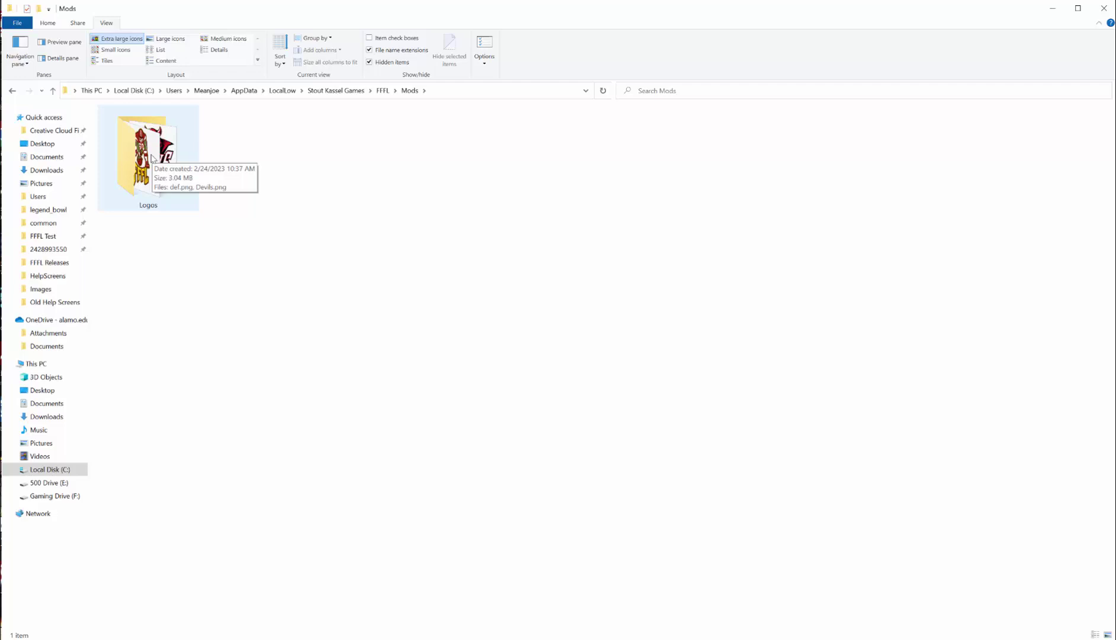
double_click(152, 158)
key("ctrl+shift+2")
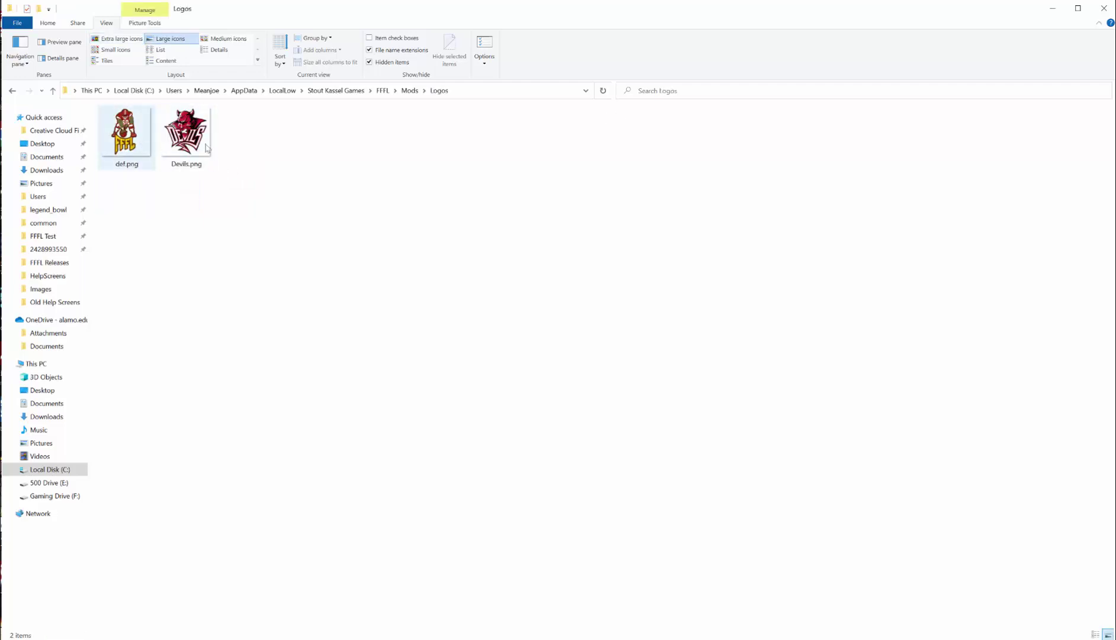
left_click(187, 146)
right_click(187, 145)
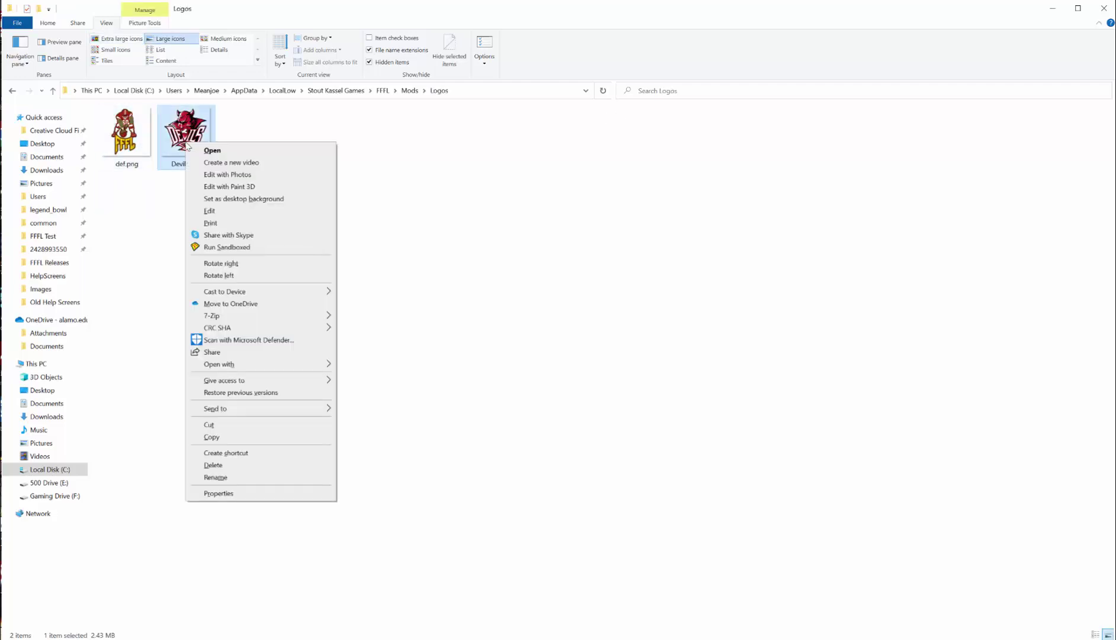
left_click(482, 207)
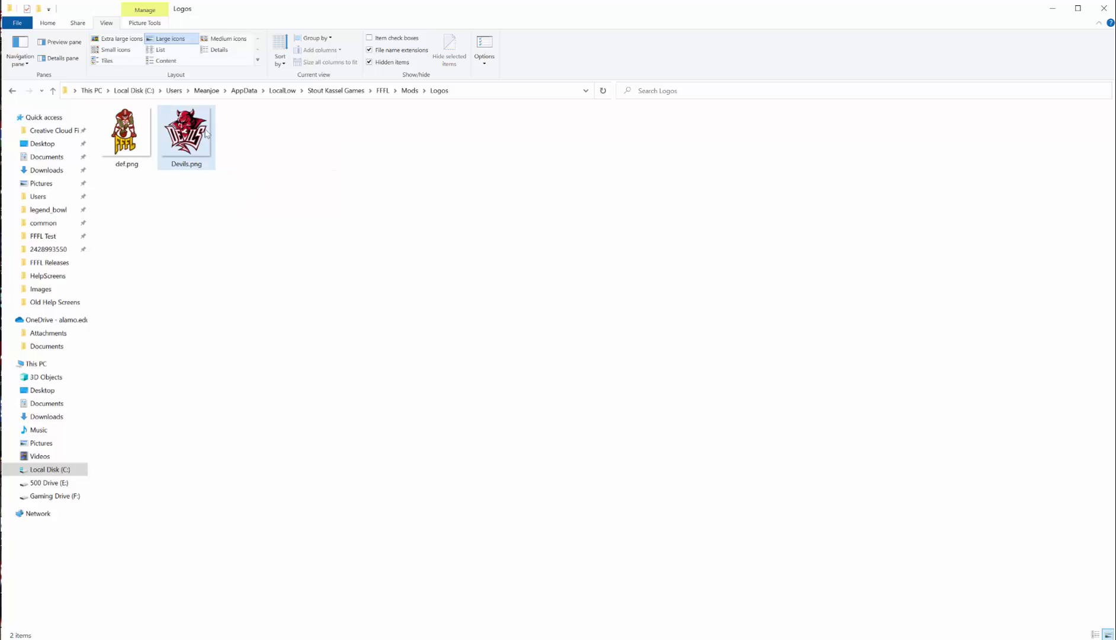
mouse_move(201, 135)
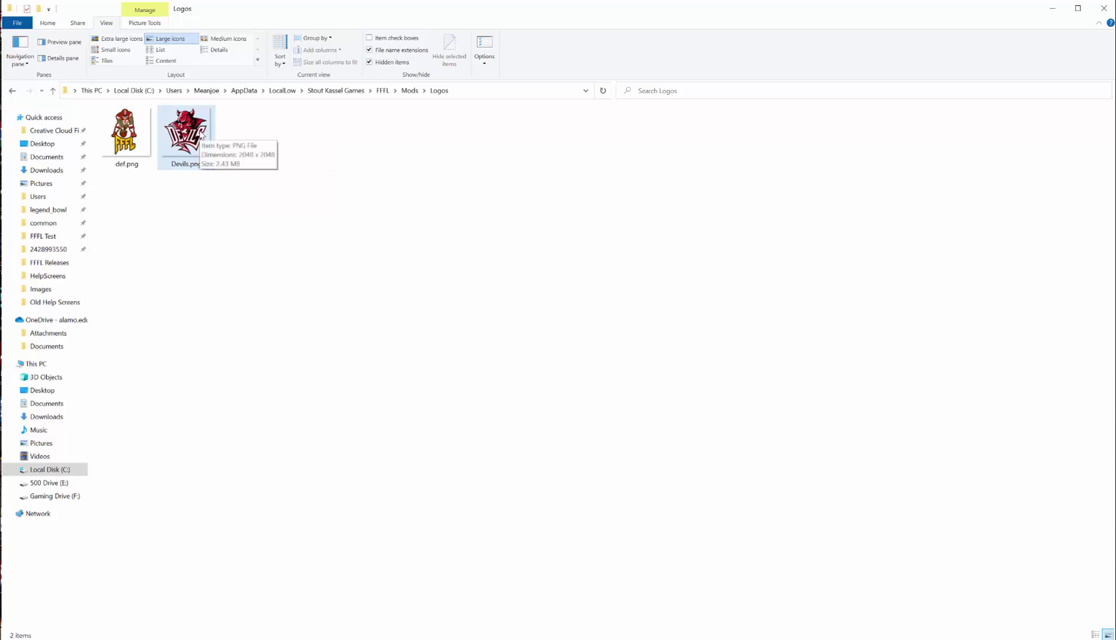
Go back to the FFFL folder and view the word list files in Resources\WordLists
left_click(409, 91)
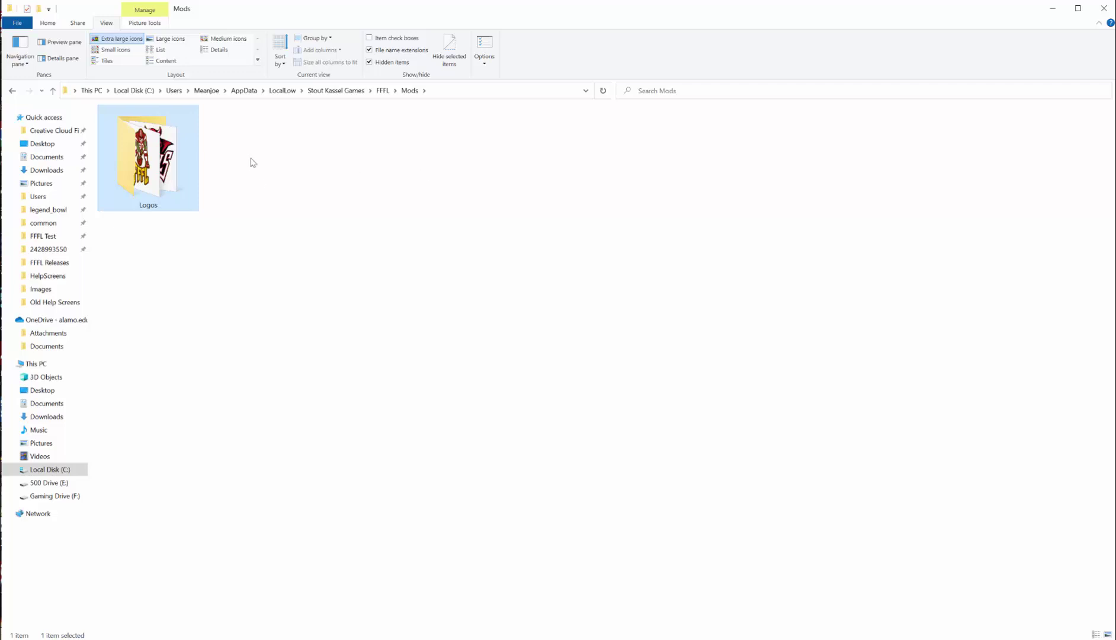
left_click(382, 90)
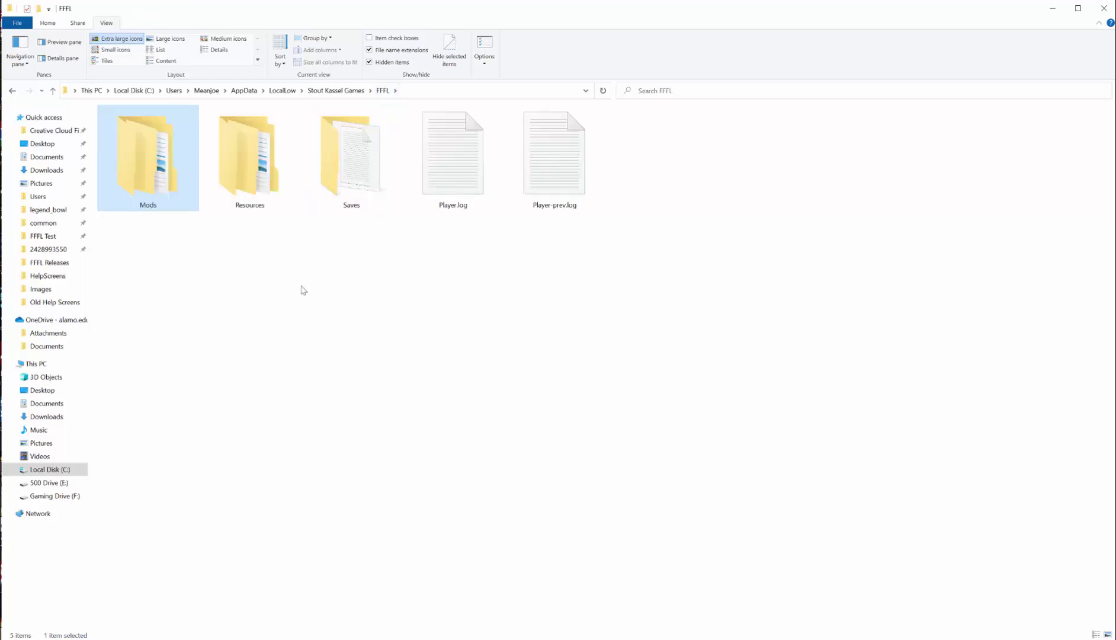
double_click(236, 171)
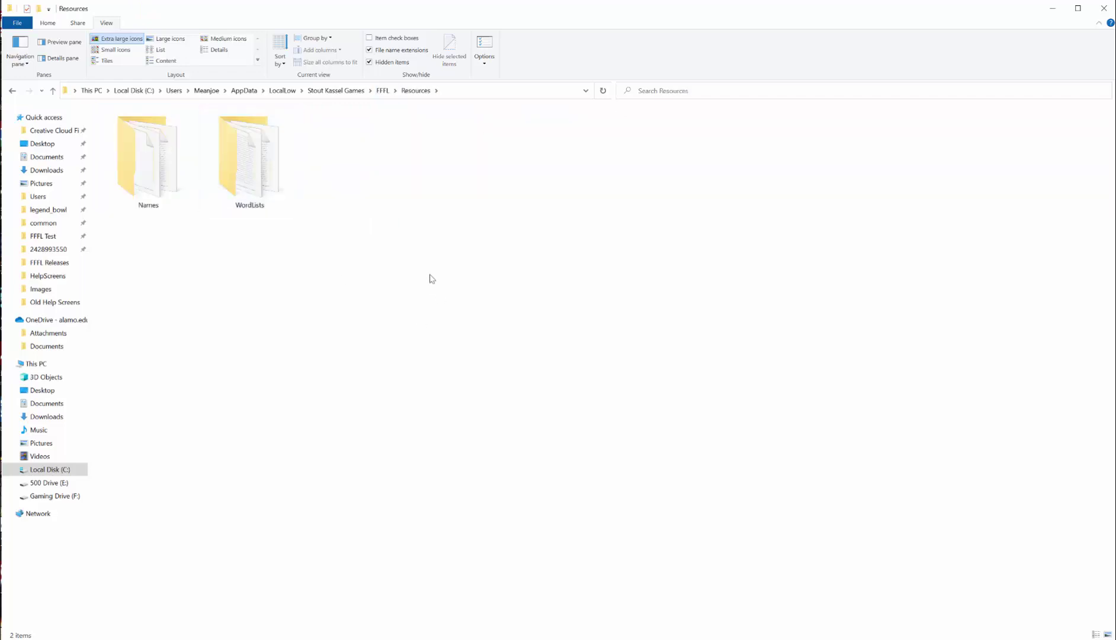
left_click(252, 165)
double_click(252, 165)
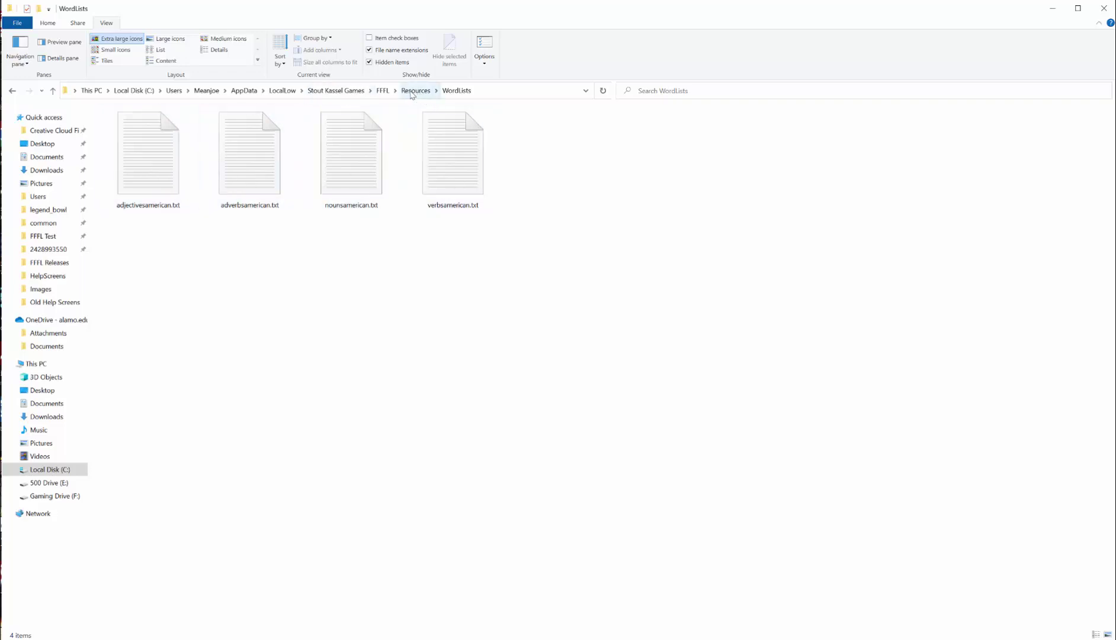
left_click(414, 91)
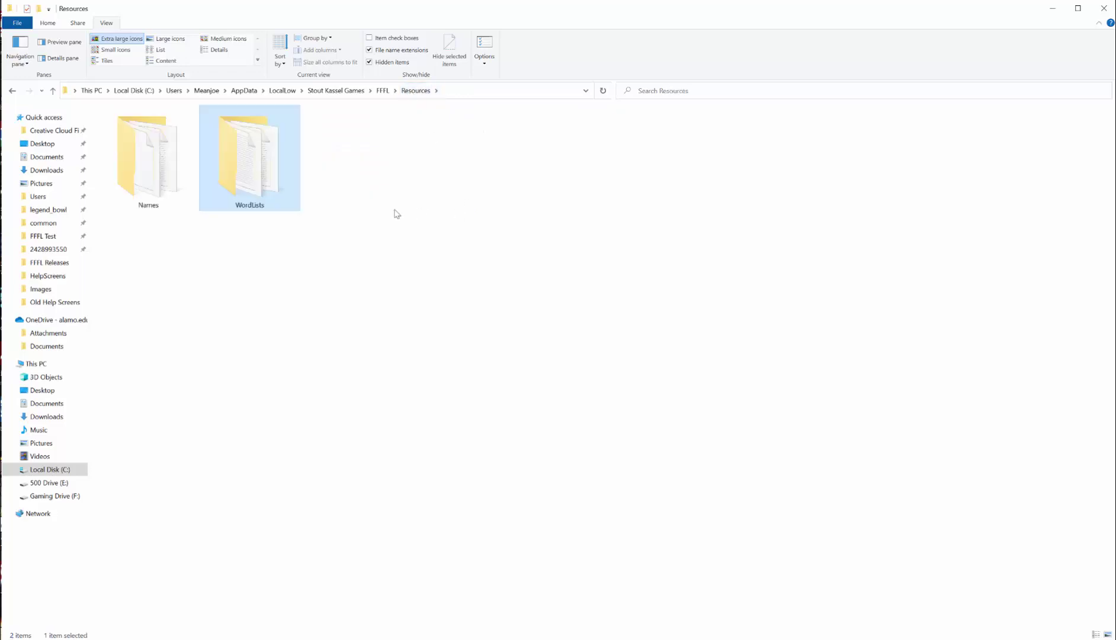
Open Names.txt from the Names folder, look through its name list, and close the file
double_click(154, 175)
double_click(155, 174)
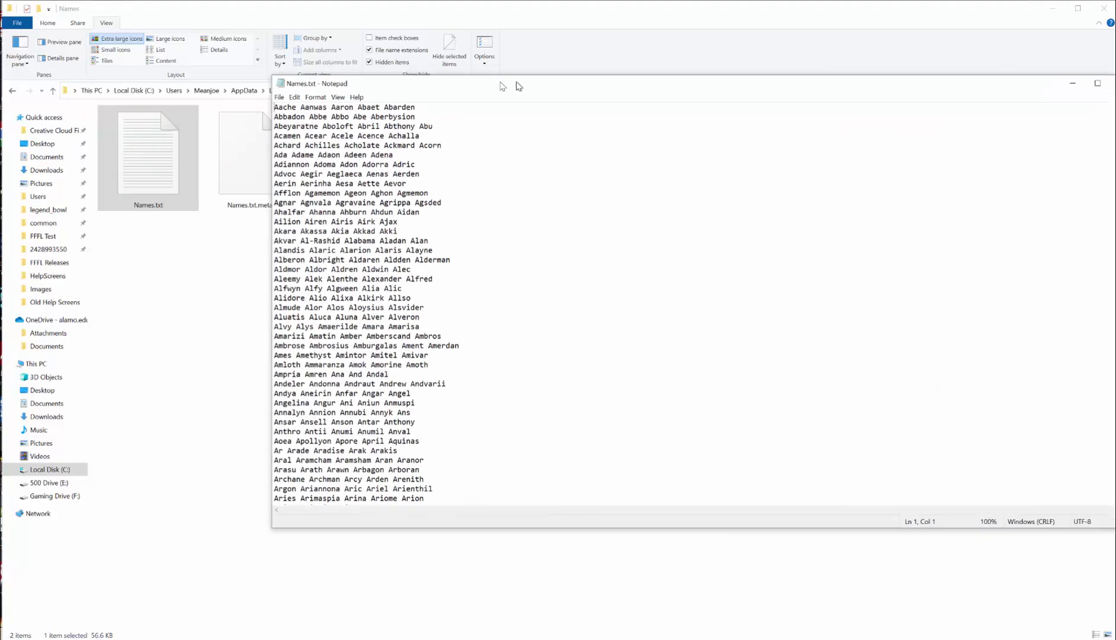
left_click_drag(514, 84, 312, 110)
scroll(508, 333, "down", 10)
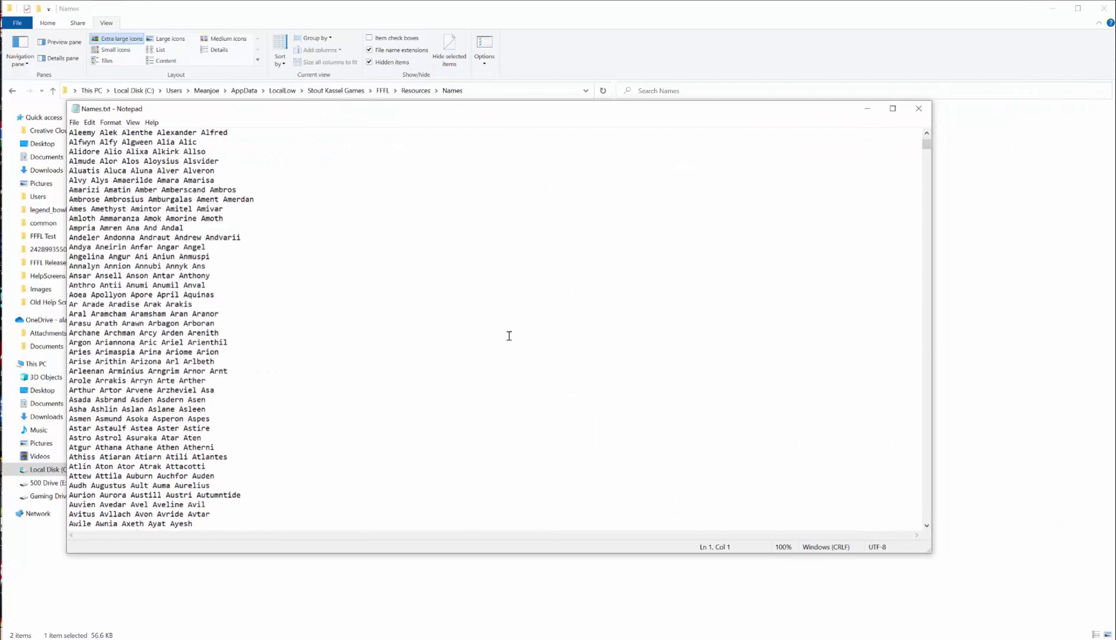
scroll(438, 231, "down", 12)
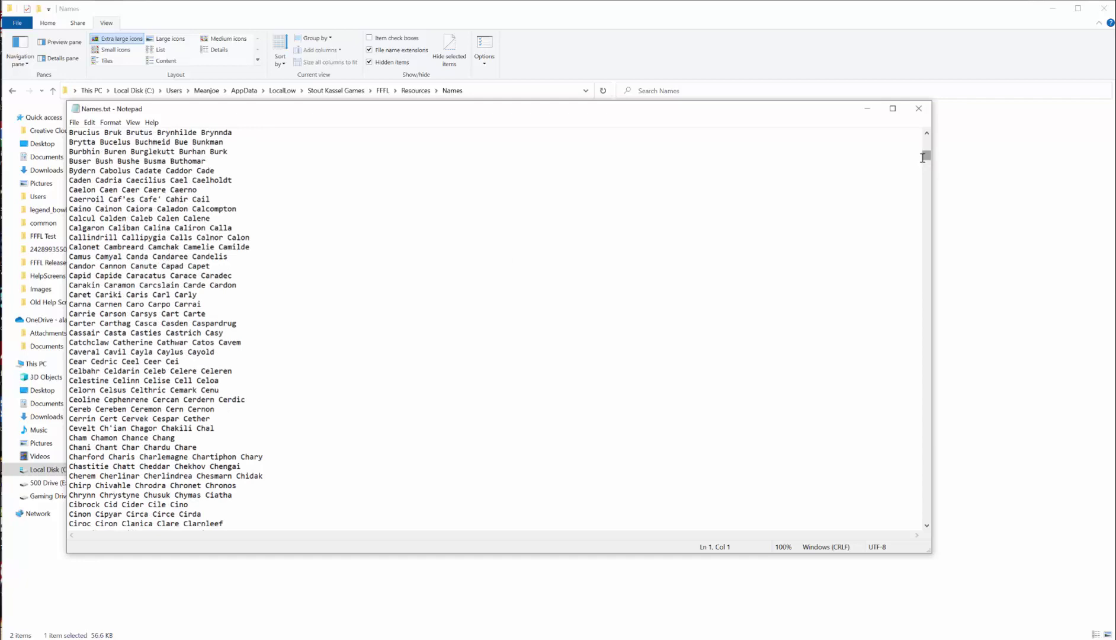
left_click_drag(928, 173, 880, 369)
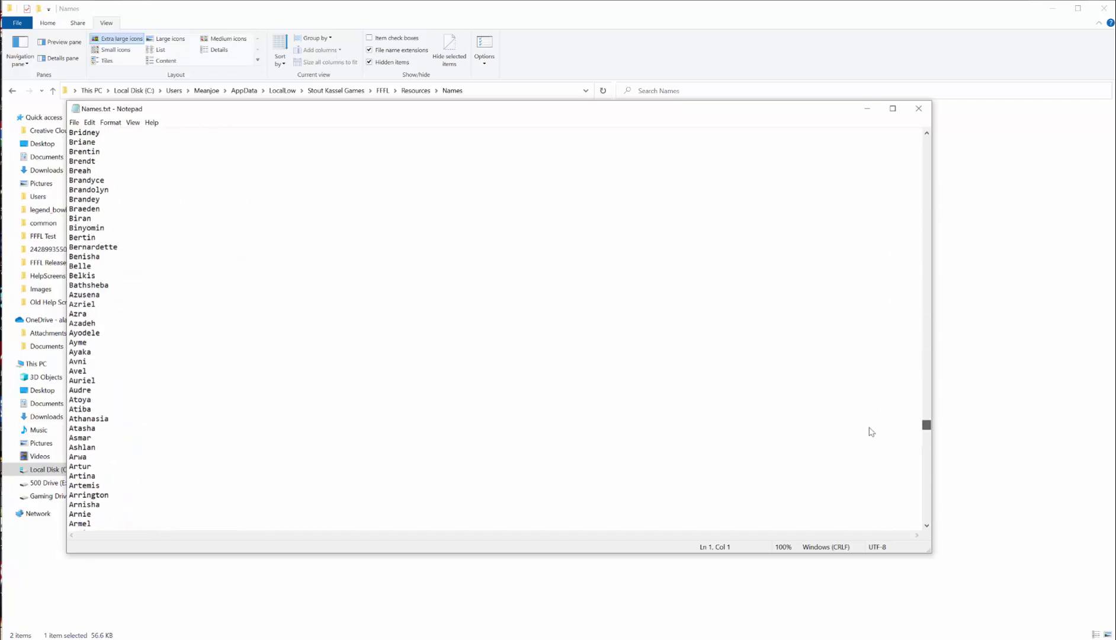
scroll(871, 431, "up", 20)
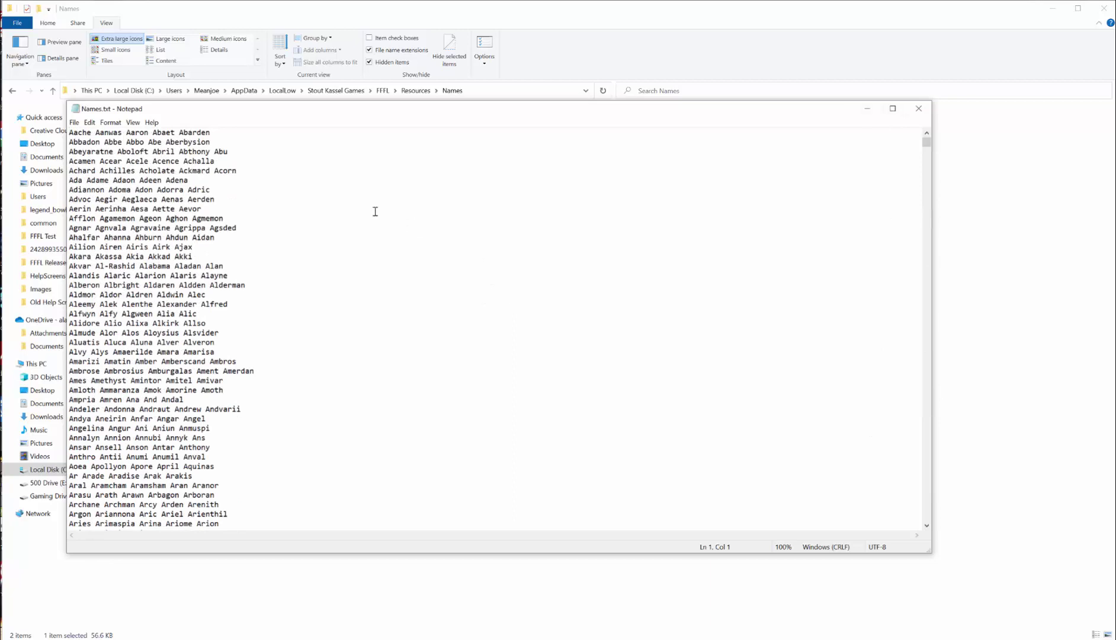
left_click(916, 112)
Go back to the FFFL folder and open Players.txt from Saves\MJ League
left_click(415, 91)
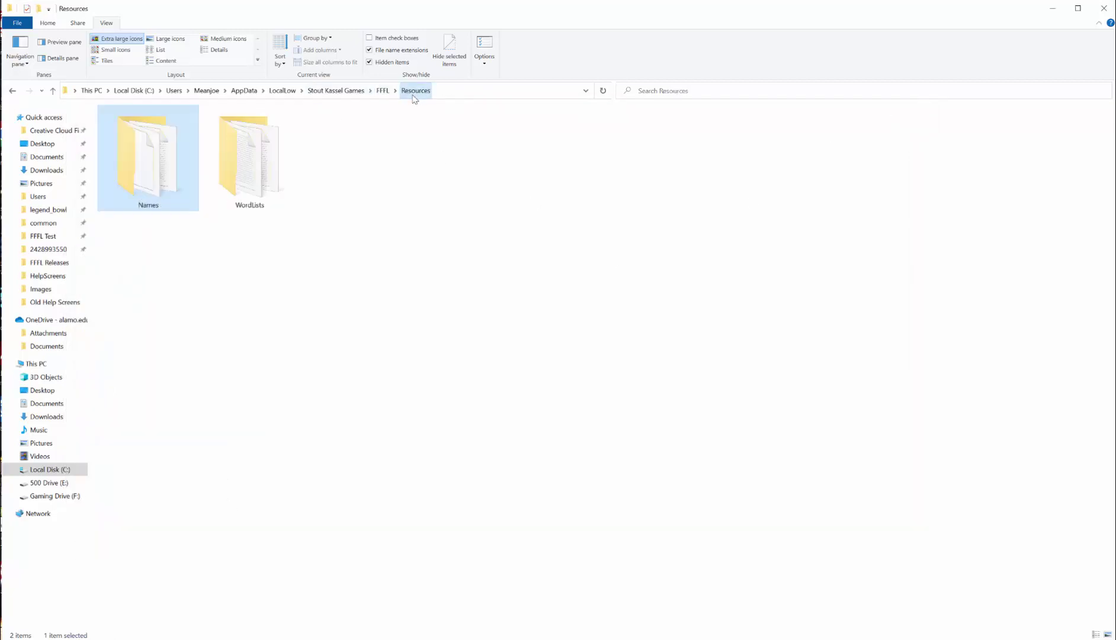
left_click(382, 90)
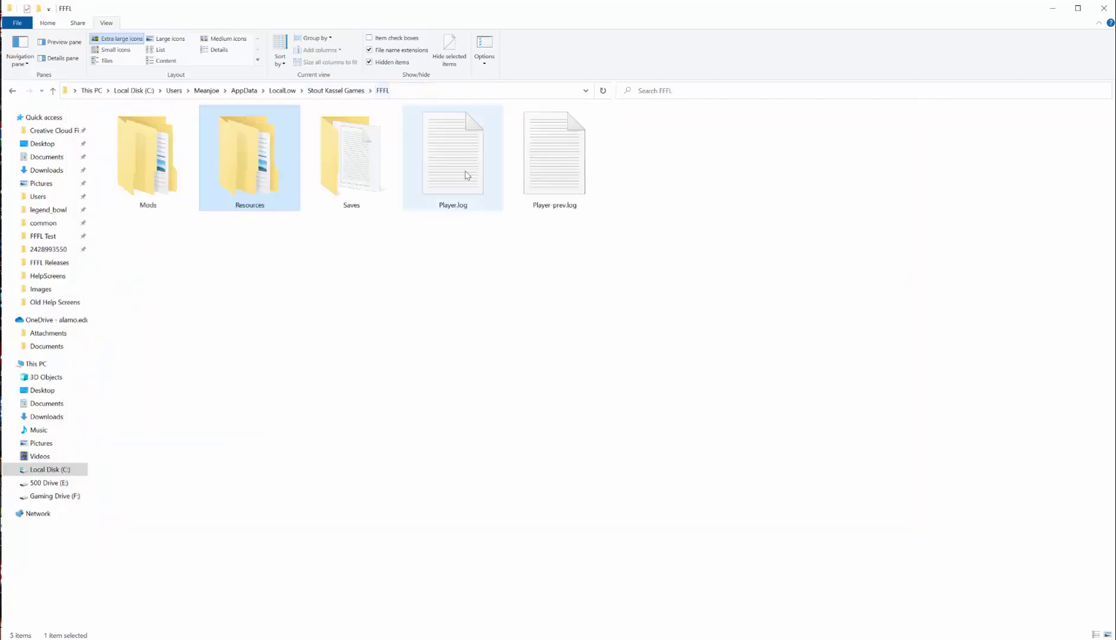
double_click(351, 162)
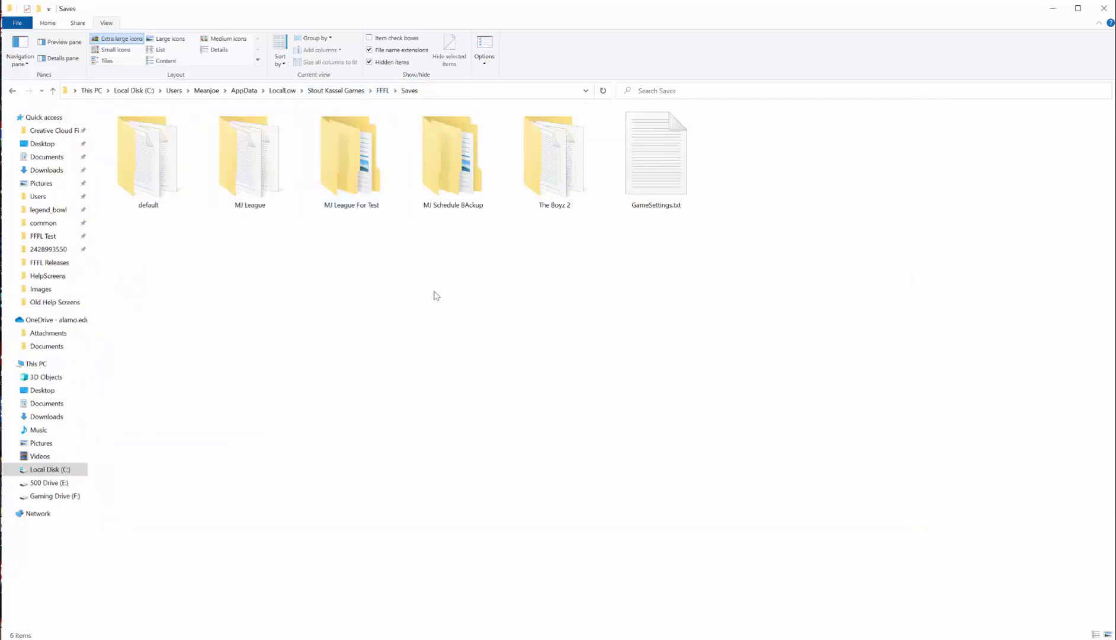
double_click(231, 163)
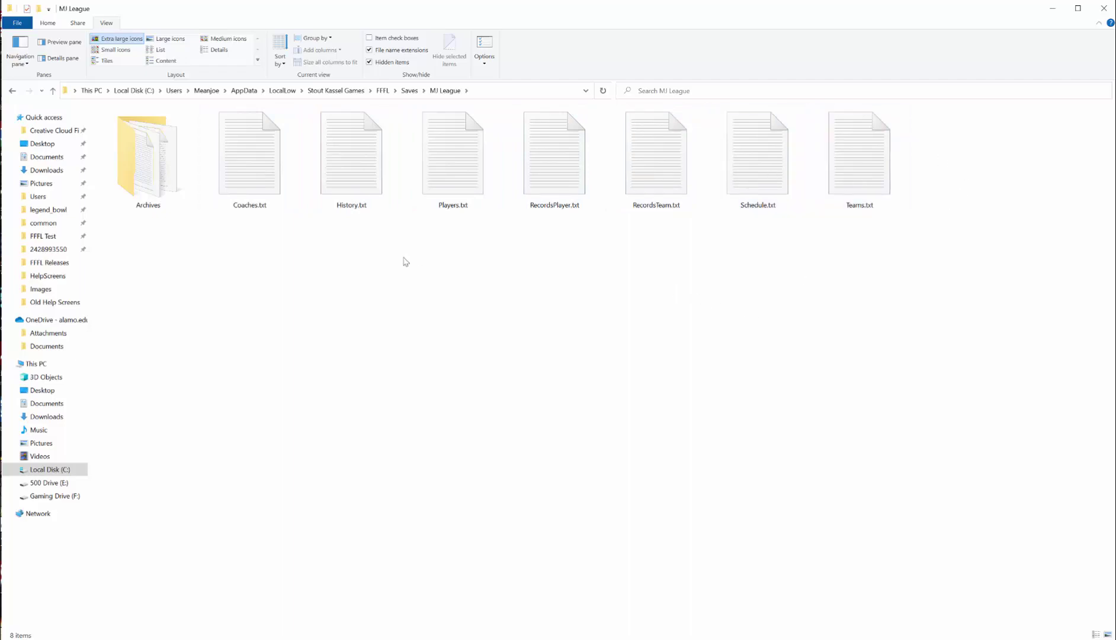
double_click(453, 154)
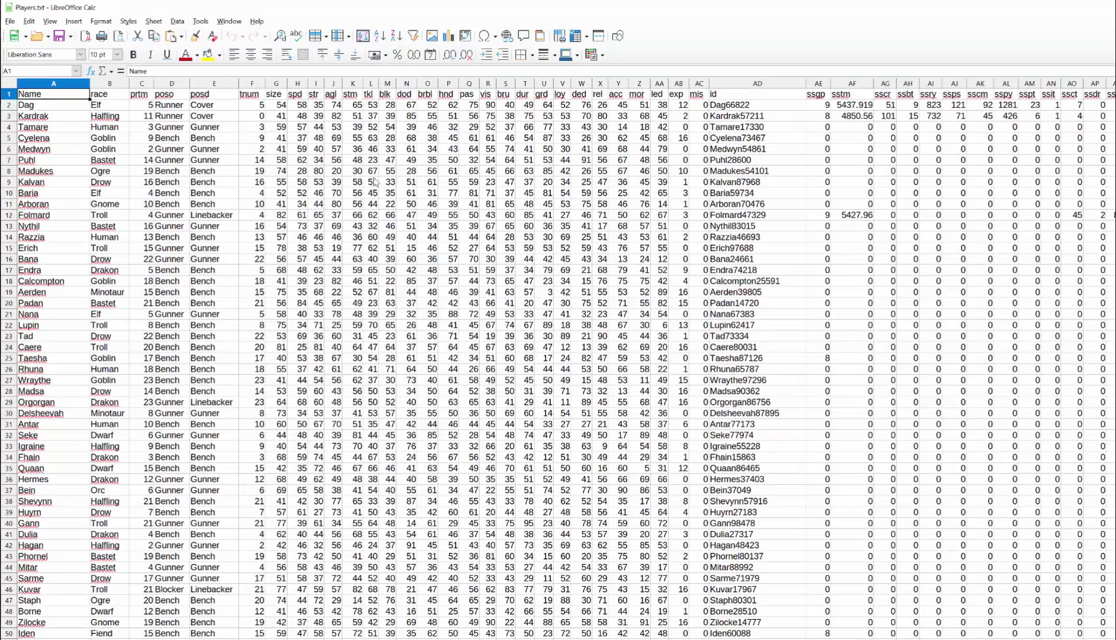
Examine the player attribute, statistics and appearance columns across Players.txt, and return to the MJ League folder
left_click(406, 149)
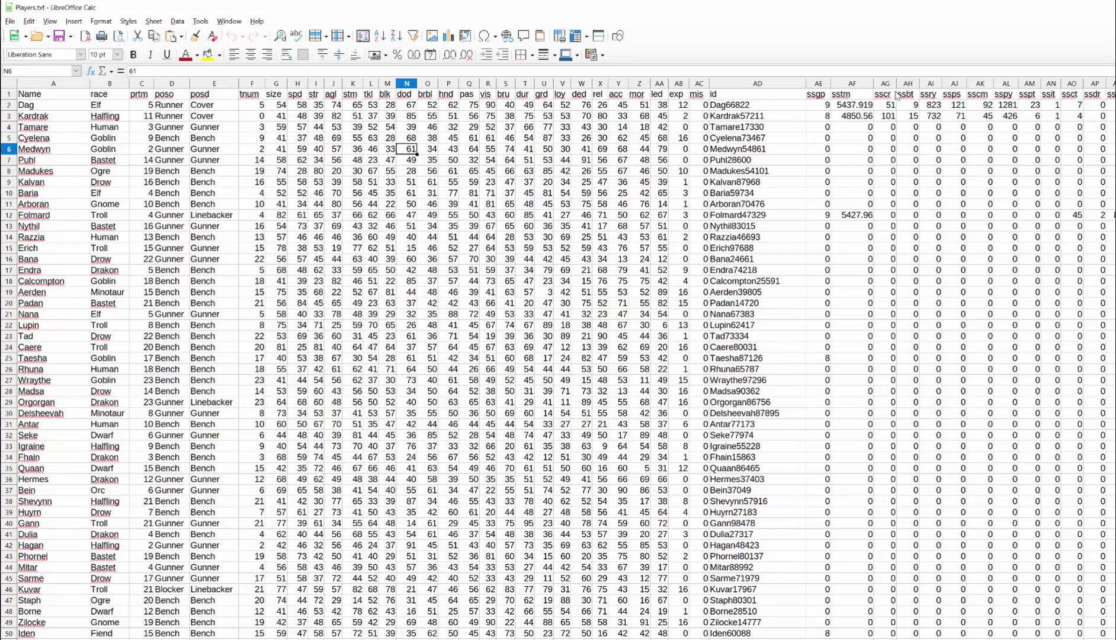
scroll(557, 367, "right", 20)
scroll(546, 251, "left", 10)
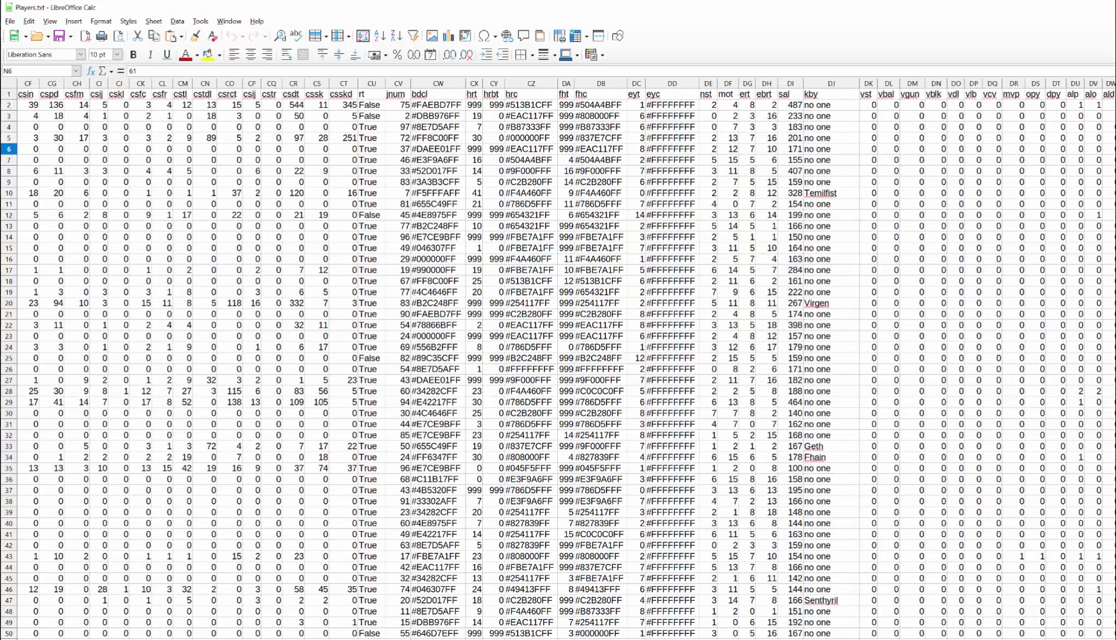
scroll(566, 359, "right", 6)
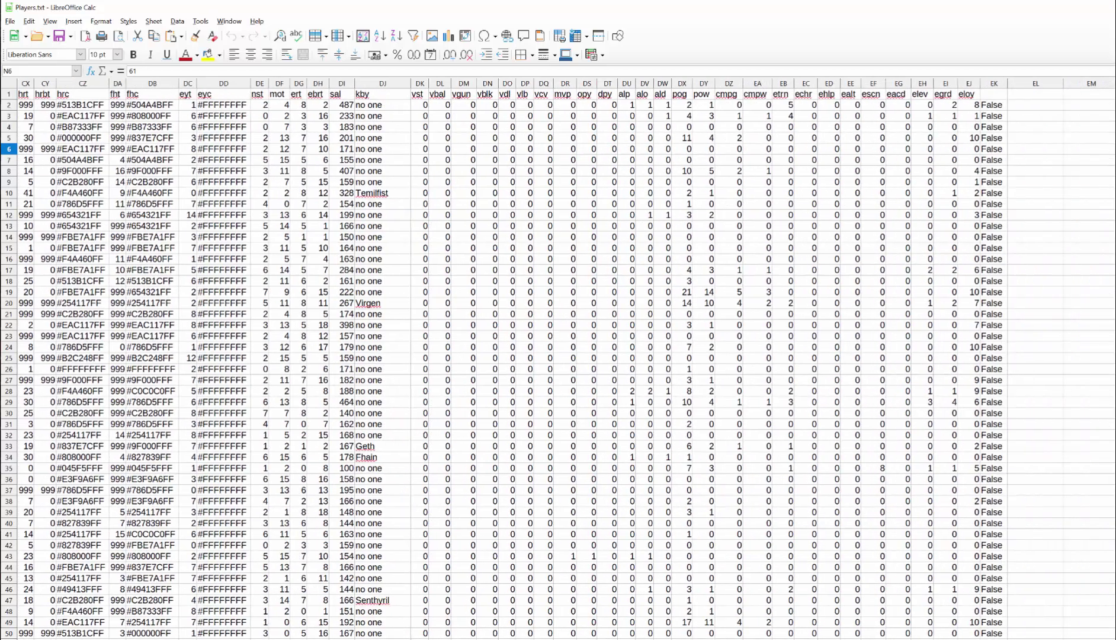
scroll(558, 359, "left", 16)
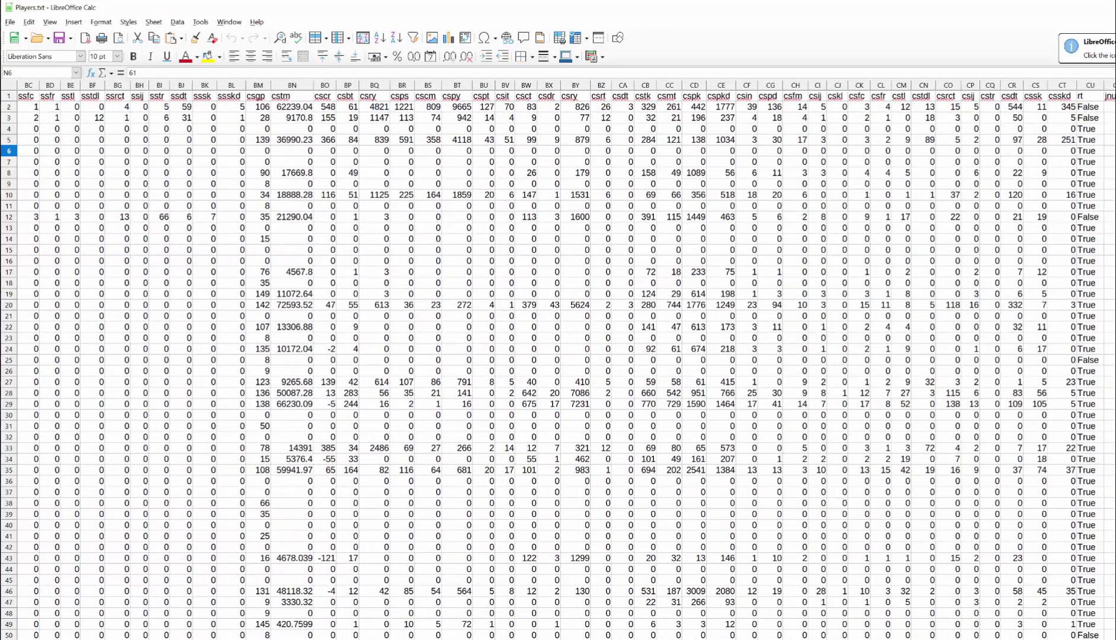
scroll(348, 148, "left", 18)
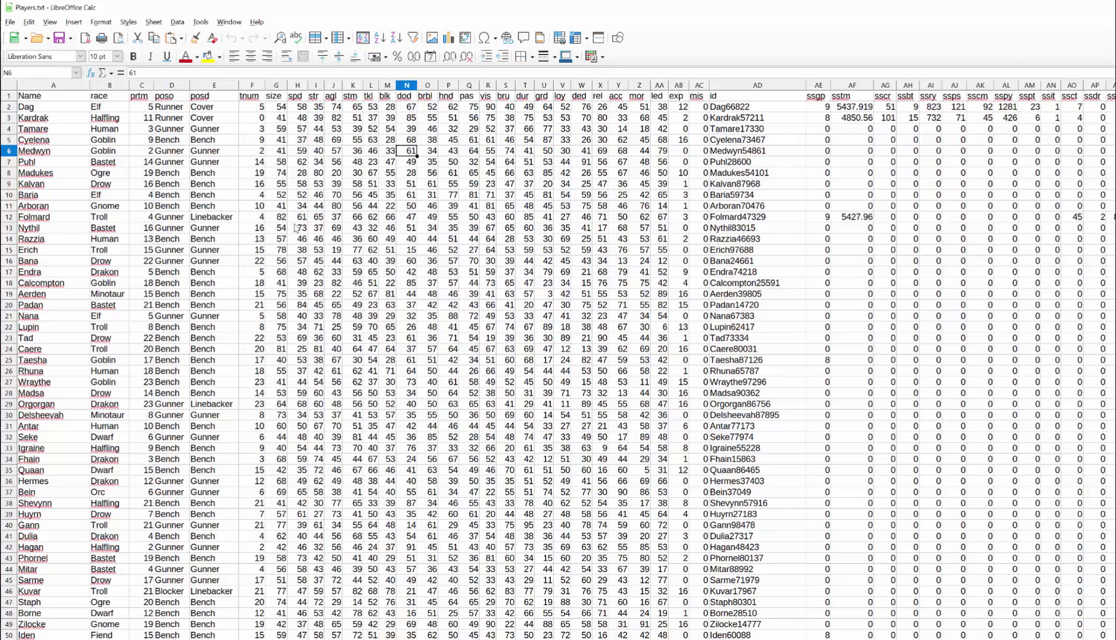
left_click(205, 265)
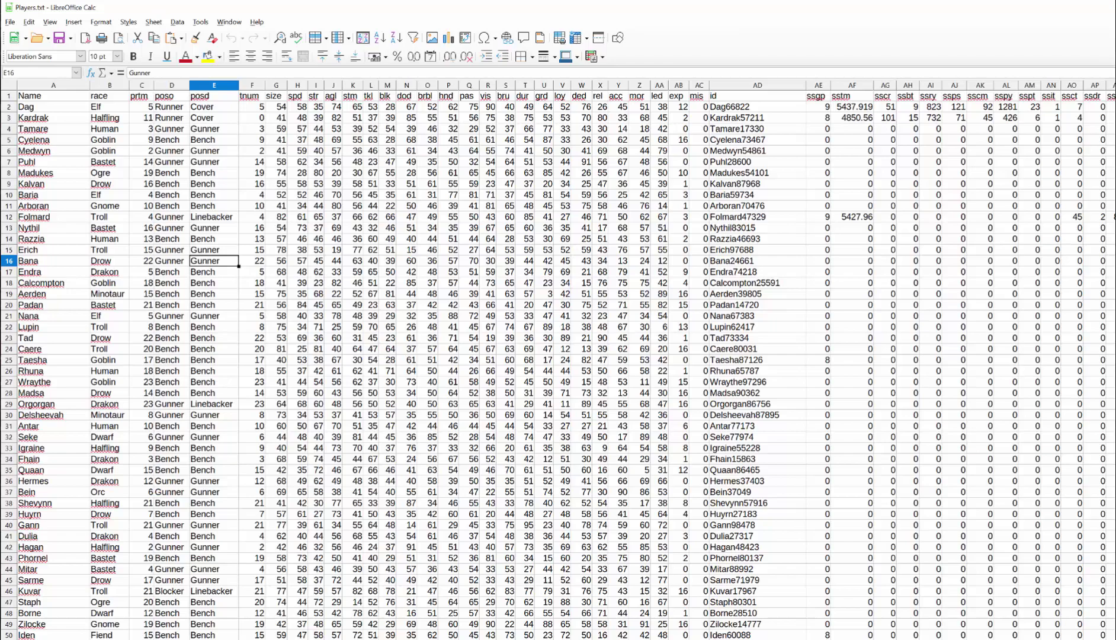
scroll(558, 355, "right", 15)
scroll(558, 356, "left", 15)
key("alt+Tab")
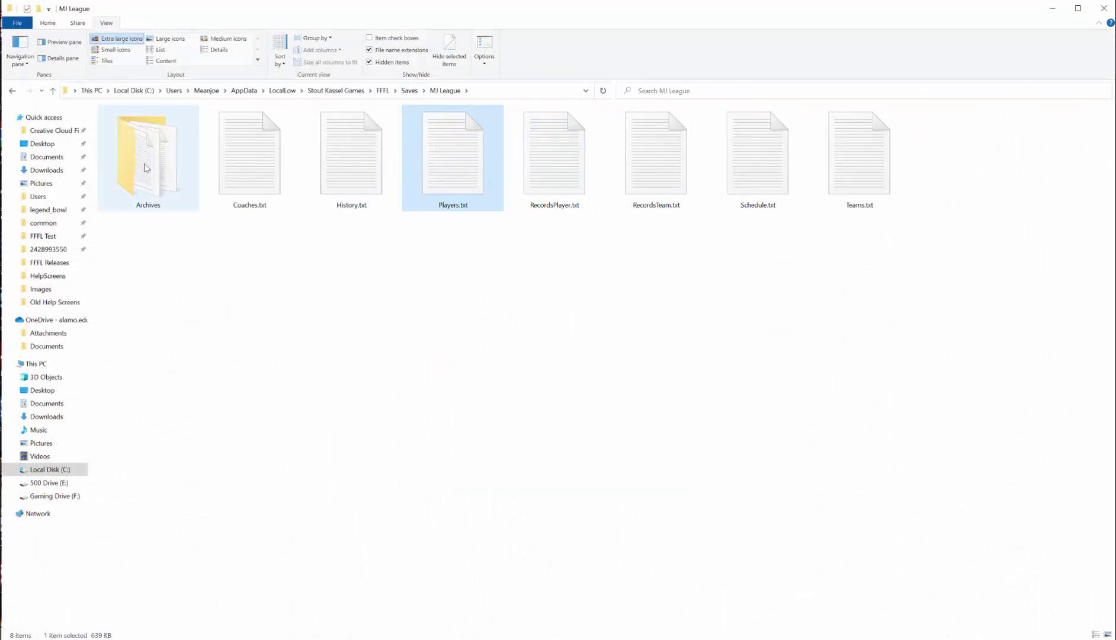
Look through the past-season files in the Archives folder of MJ League, and return to the league folder
left_click(409, 91)
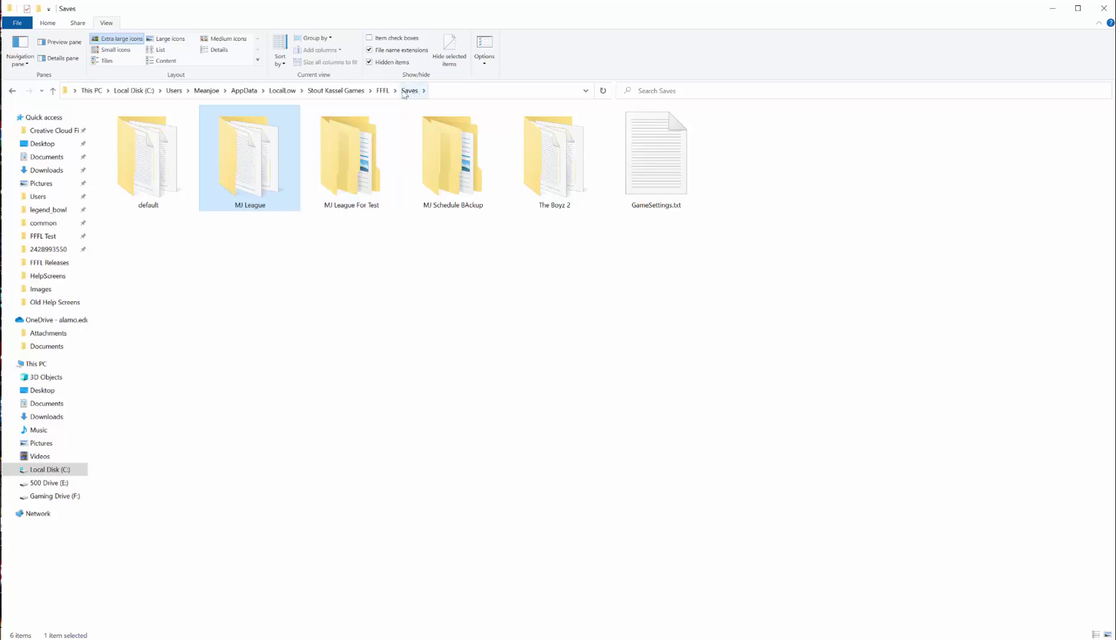
double_click(237, 156)
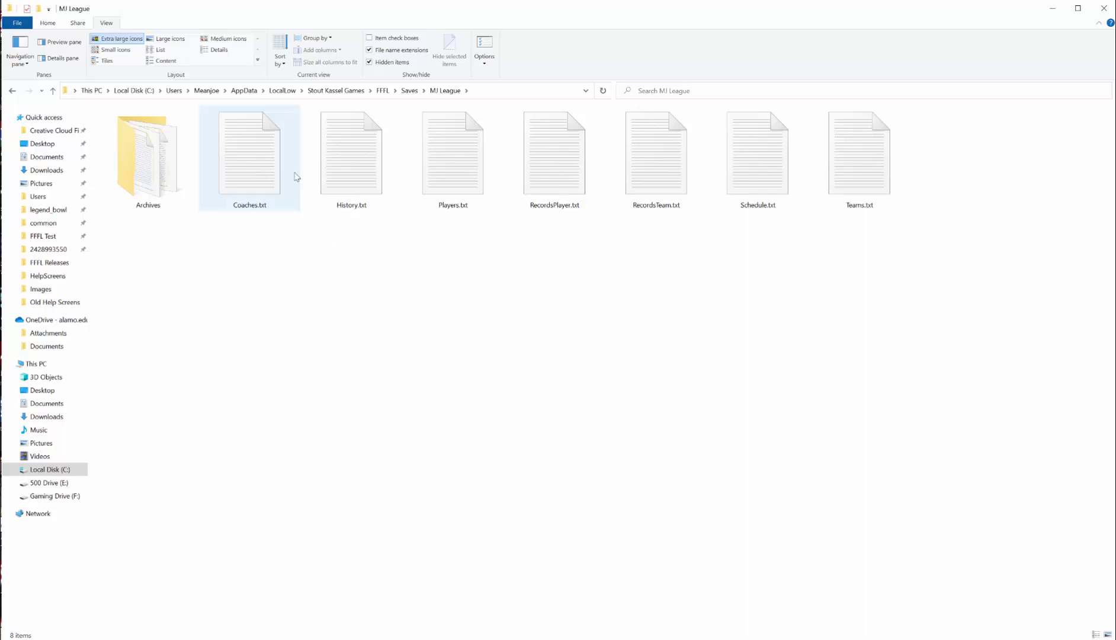
left_click(150, 170)
double_click(150, 170)
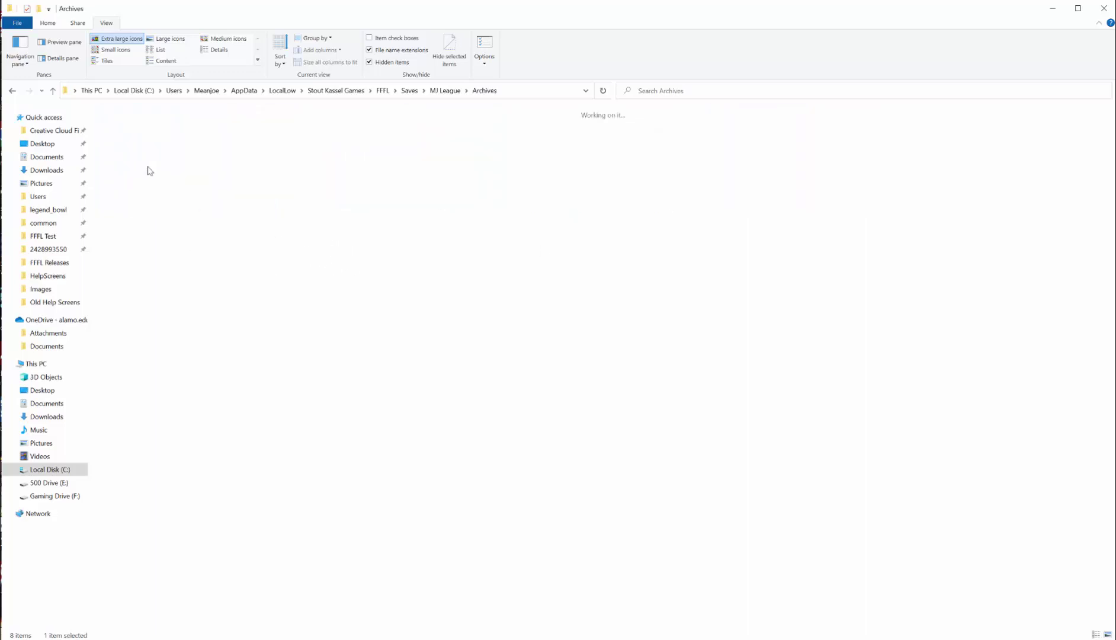
scroll(795, 296, "down", 5)
scroll(794, 303, "up", 5)
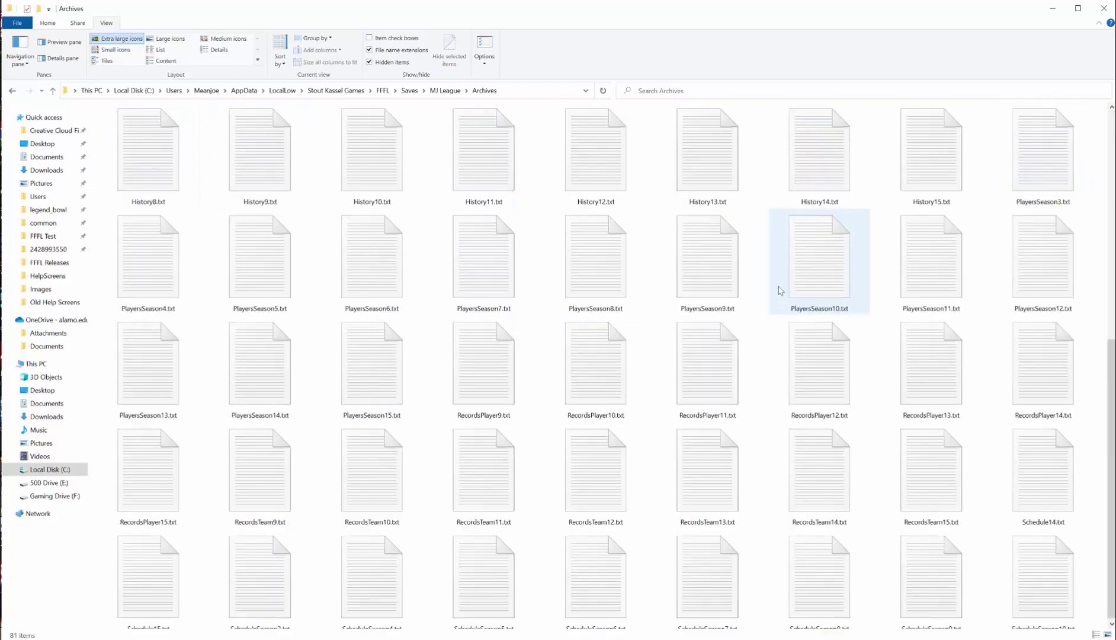
left_click(445, 91)
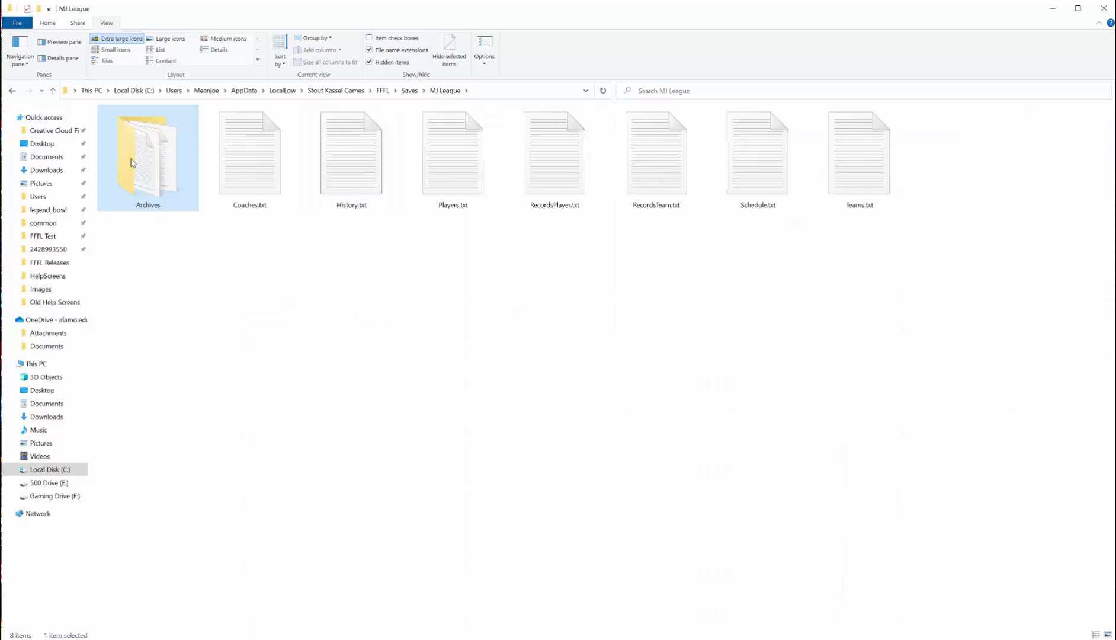